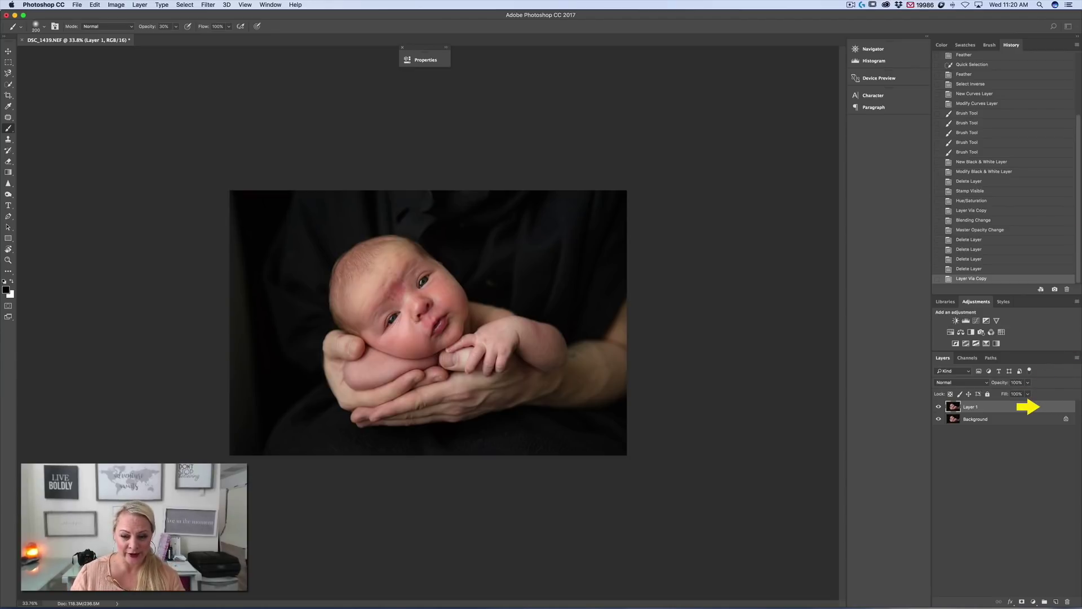
Replace Layer 1 with a fresh Background copy and quick-select the baby's head, hand and forearm.
key("BackSpace")
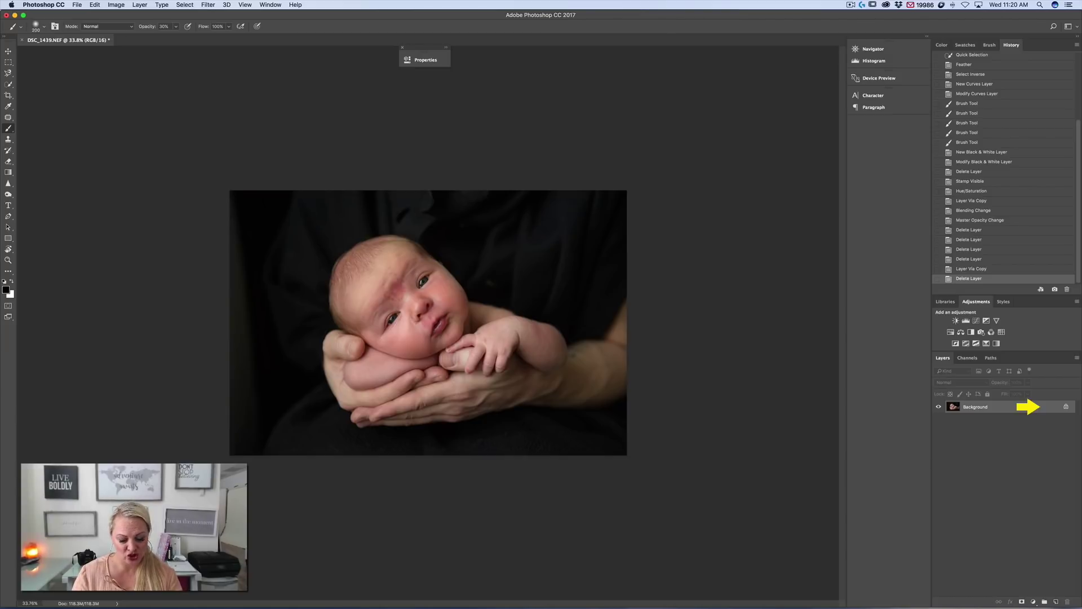
key("super+j")
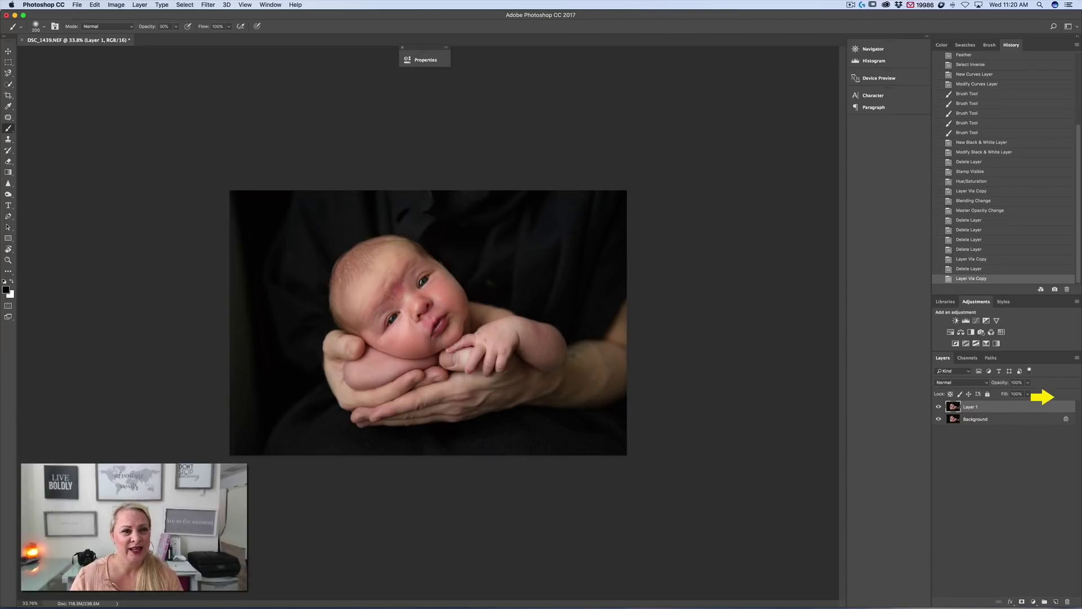
key("w")
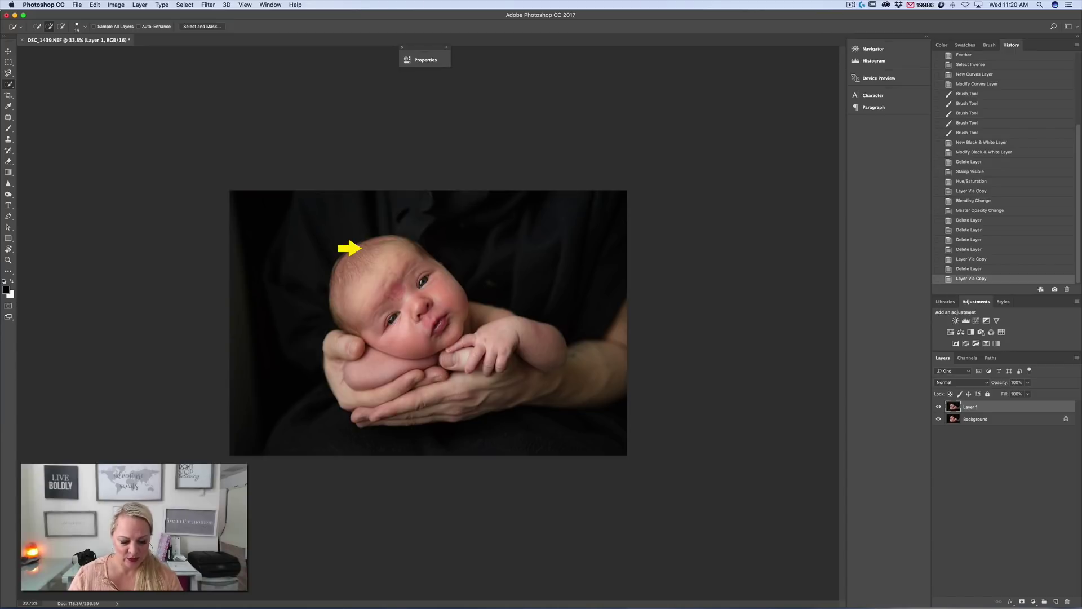
mouse_move(362, 248)
left_mouse_down()
mouse_move(401, 273)
mouse_move(451, 341)
left_mouse_up()
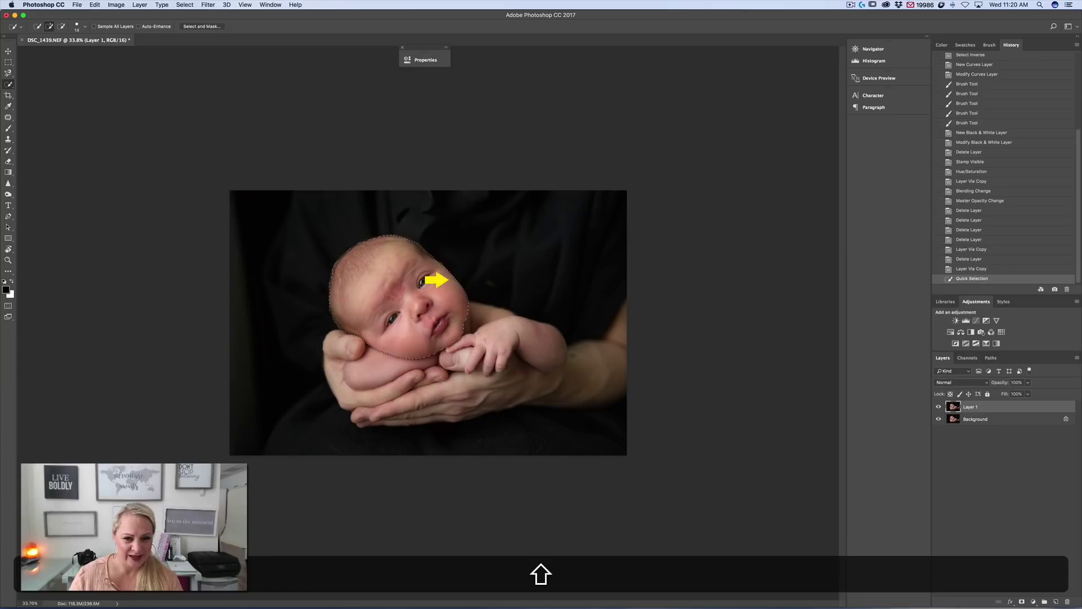
mouse_move(437, 279)
left_mouse_down()
mouse_move(490, 347)
mouse_move(511, 340)
mouse_move(569, 358)
mouse_move(579, 370)
mouse_move(555, 370)
mouse_move(570, 374)
mouse_move(596, 368)
mouse_move(618, 338)
left_mouse_up()
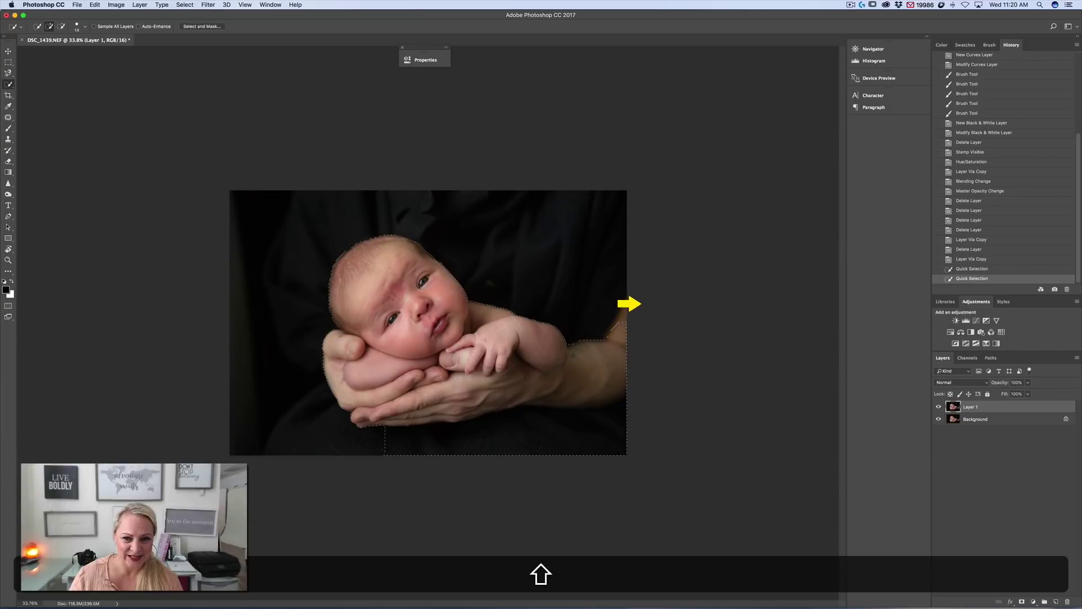
left_click(628, 304)
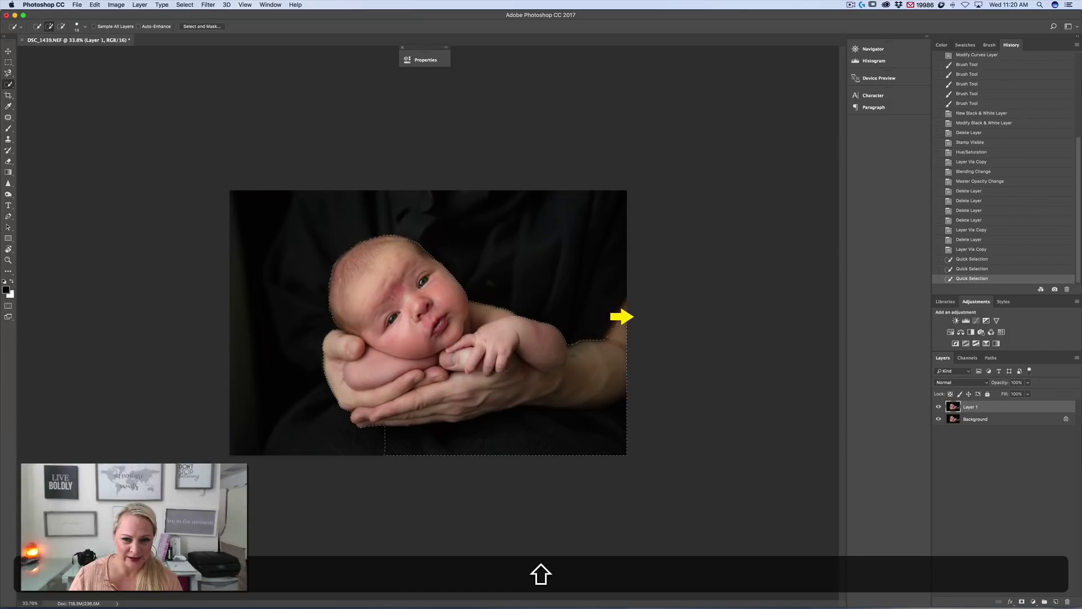
left_click_drag(626, 315, 626, 297)
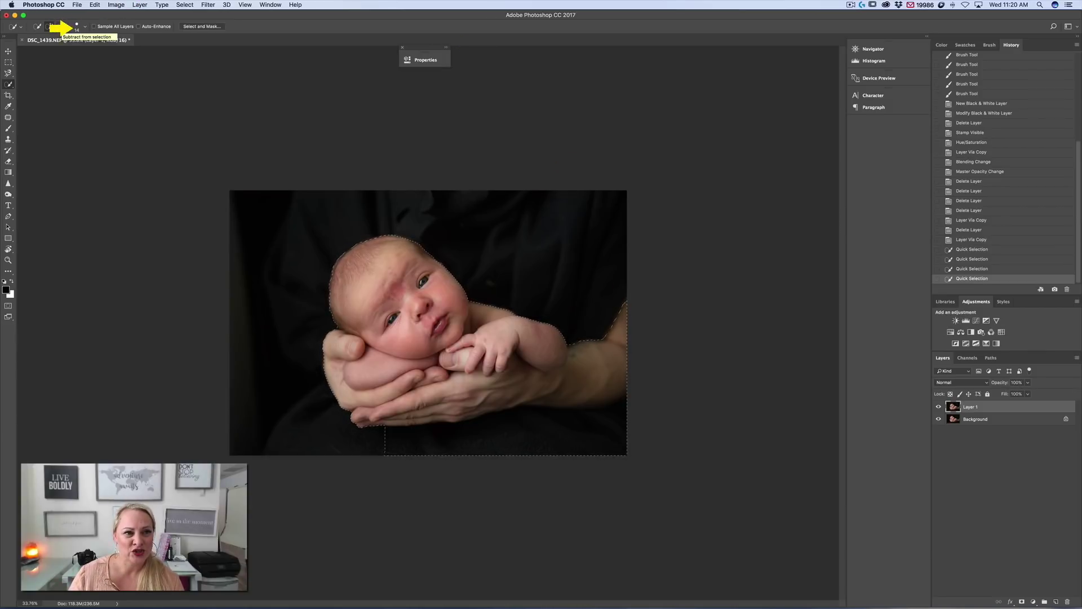
Subtract the dark area below the arm from the selection and zoom to check the head.
left_click(61, 26)
key("shift")
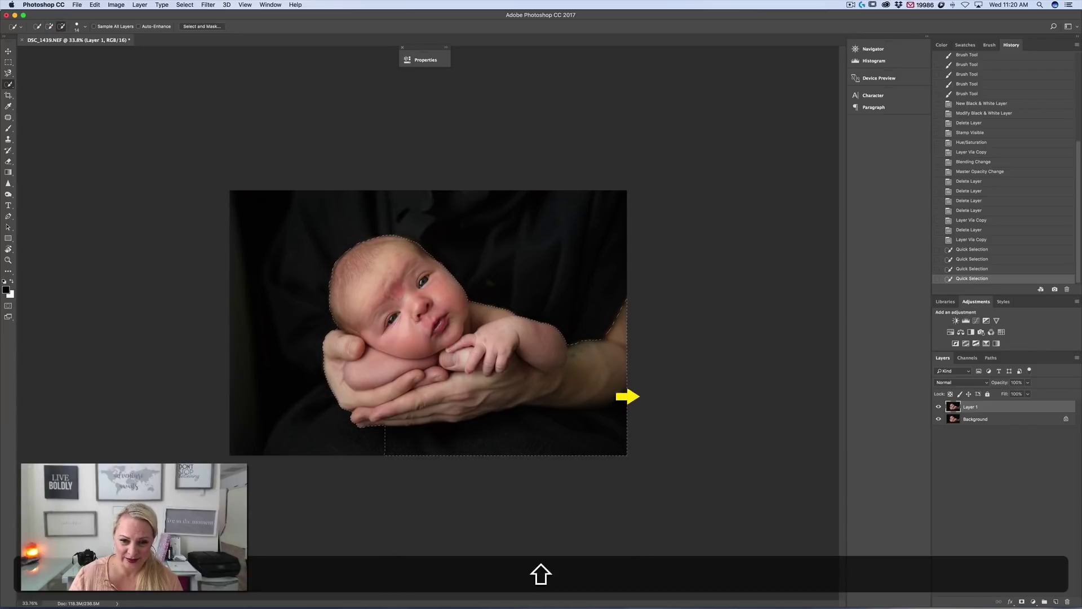
mouse_move(627, 395)
left_mouse_down()
mouse_move(529, 417)
mouse_move(457, 448)
mouse_move(382, 432)
left_mouse_up()
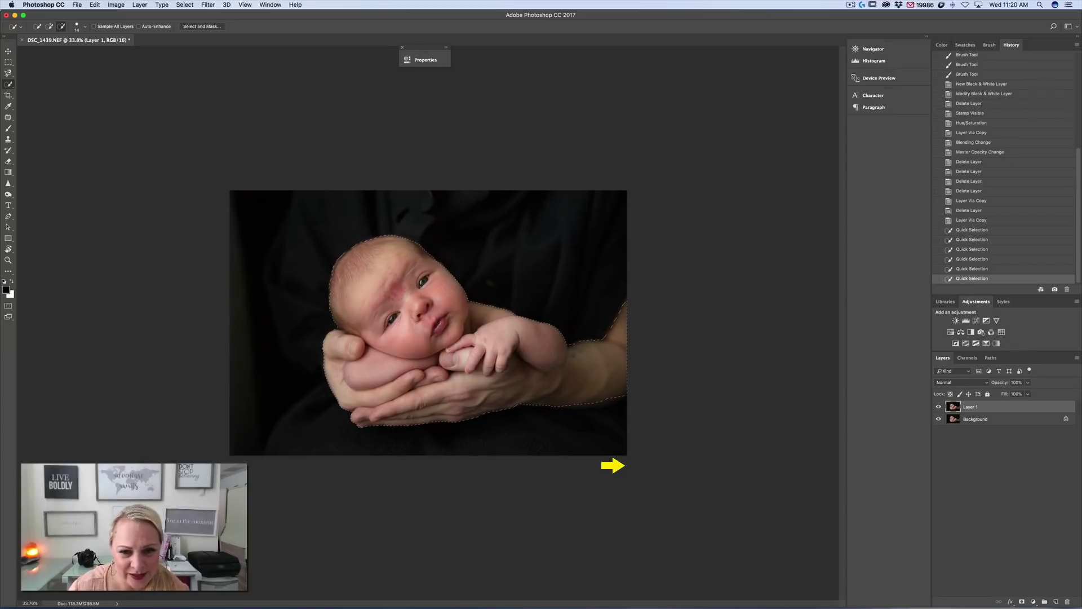
key("alt")
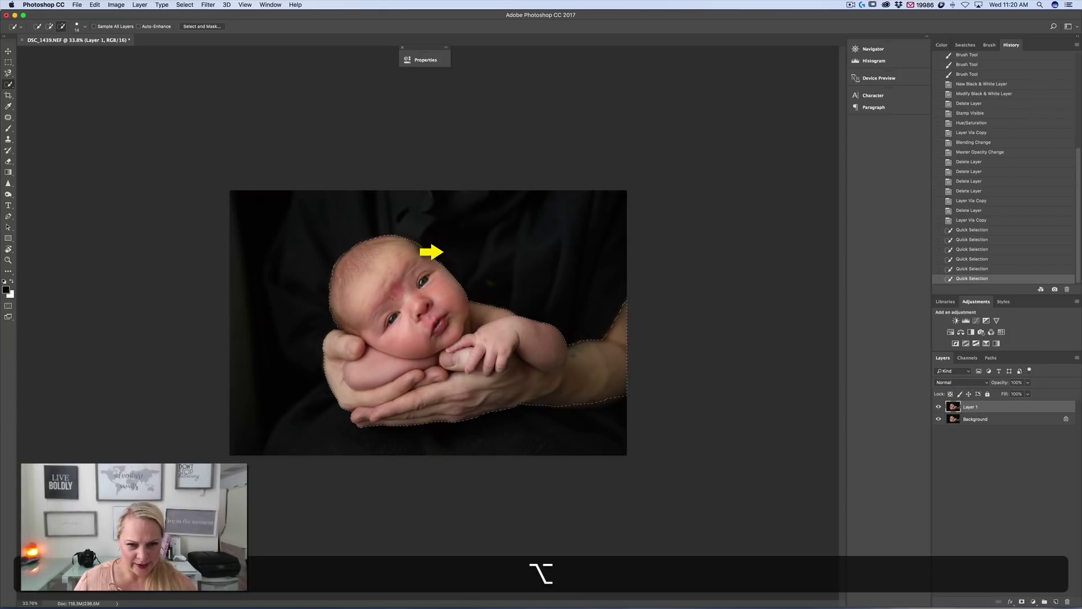
scroll(442, 242, "up", 6)
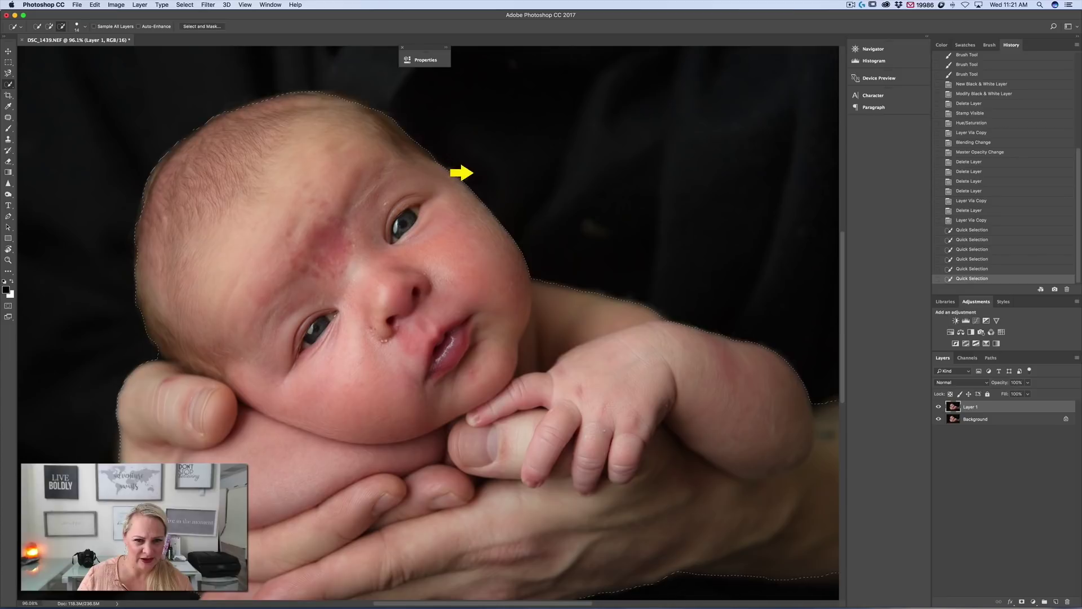
scroll(564, 213, "down", 6)
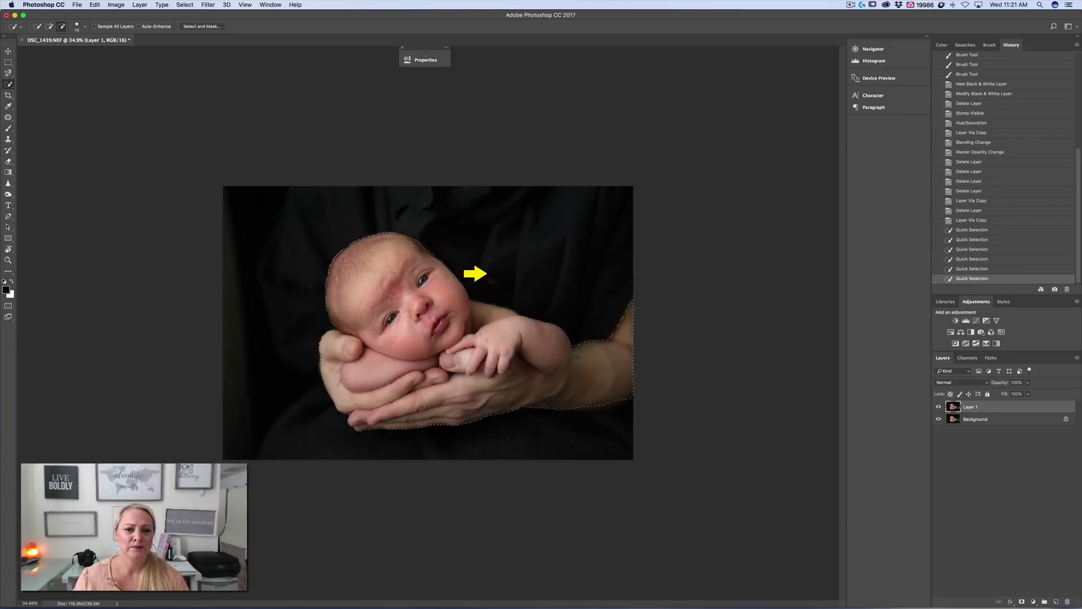
Apply a Feather to the baby-and-hands selection to soften its edge.
right_click(415, 273)
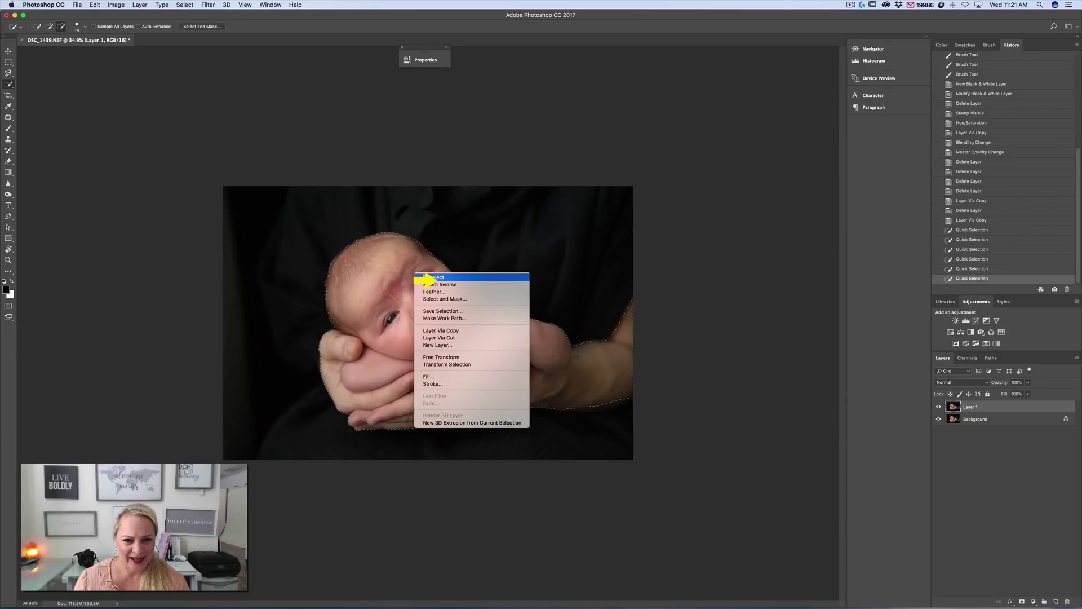
left_click(434, 292)
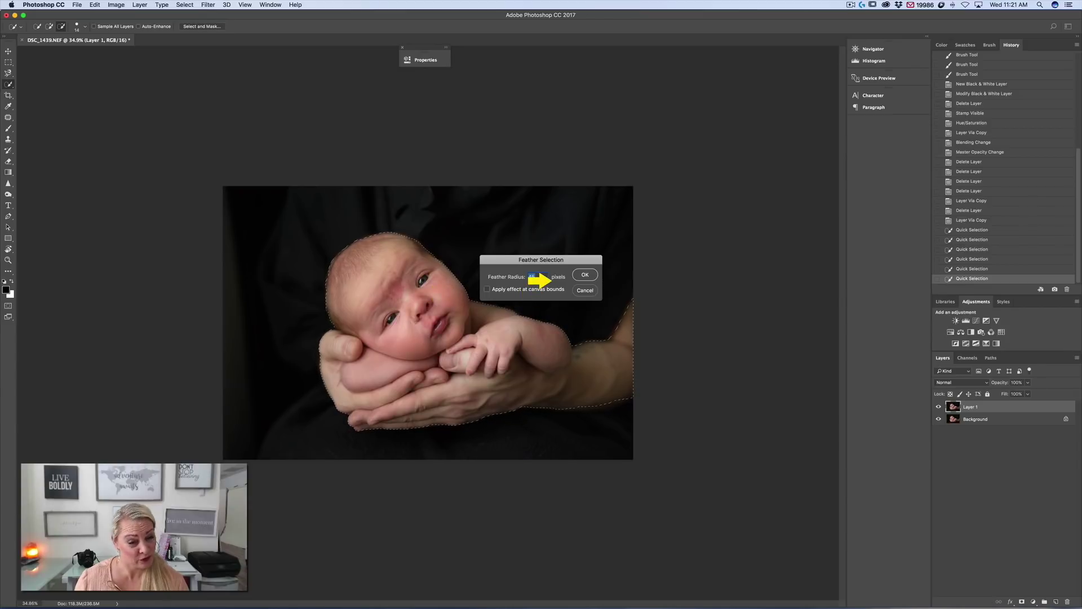
left_click(585, 274)
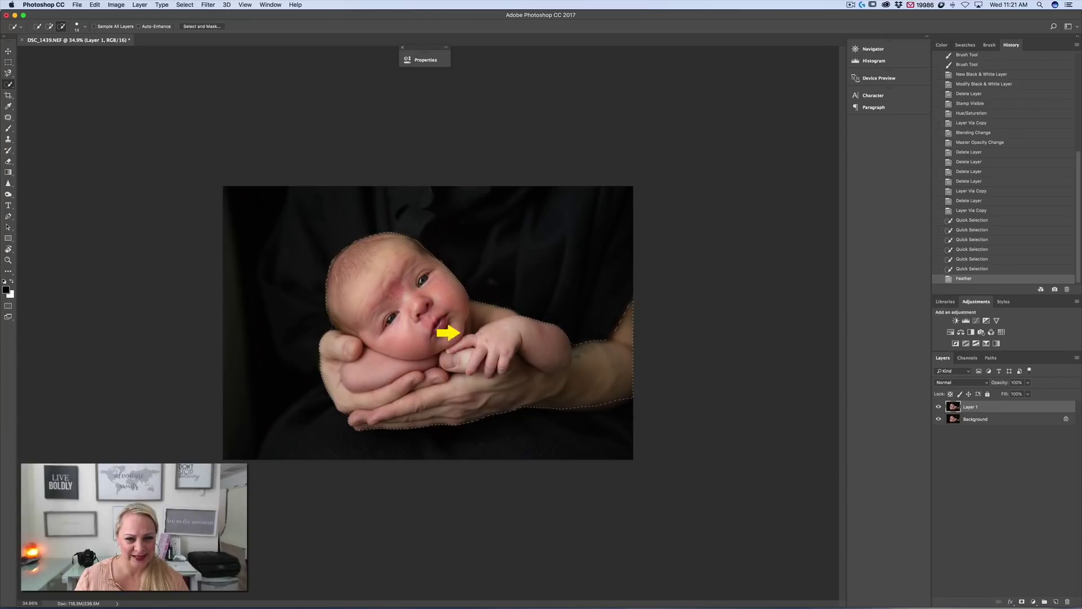
Invert the selection and add a Curves adjustment pulled down to turn the background black.
right_click(496, 325)
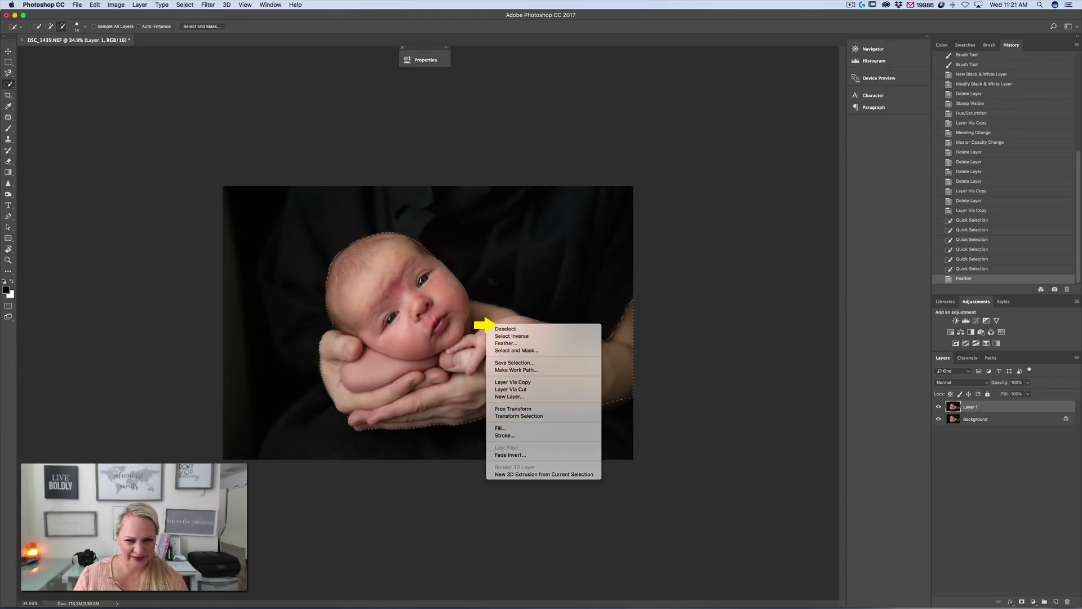
left_click(503, 335)
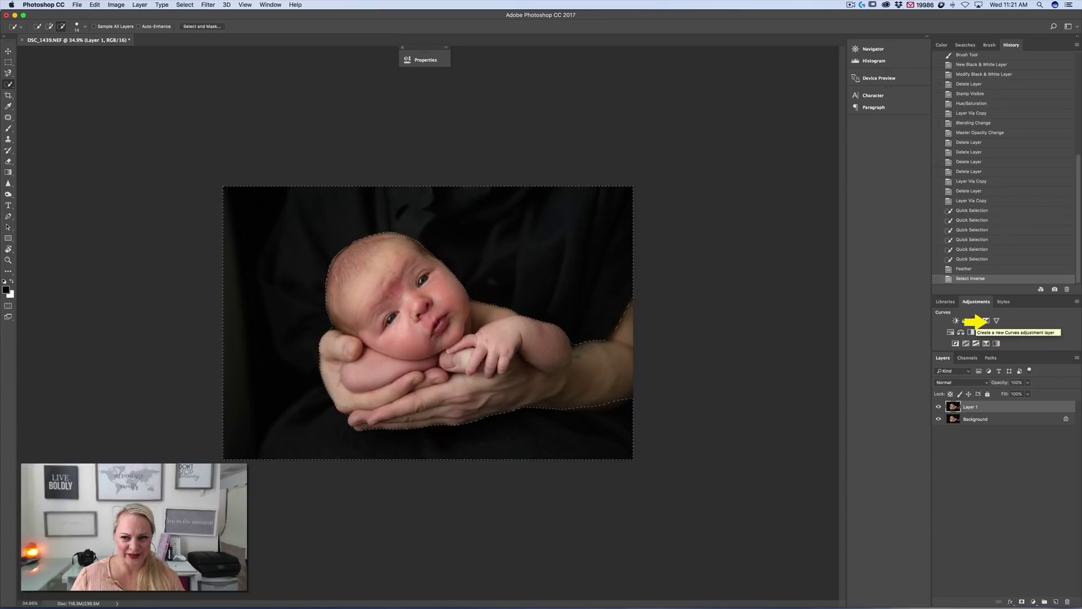
left_click(985, 321)
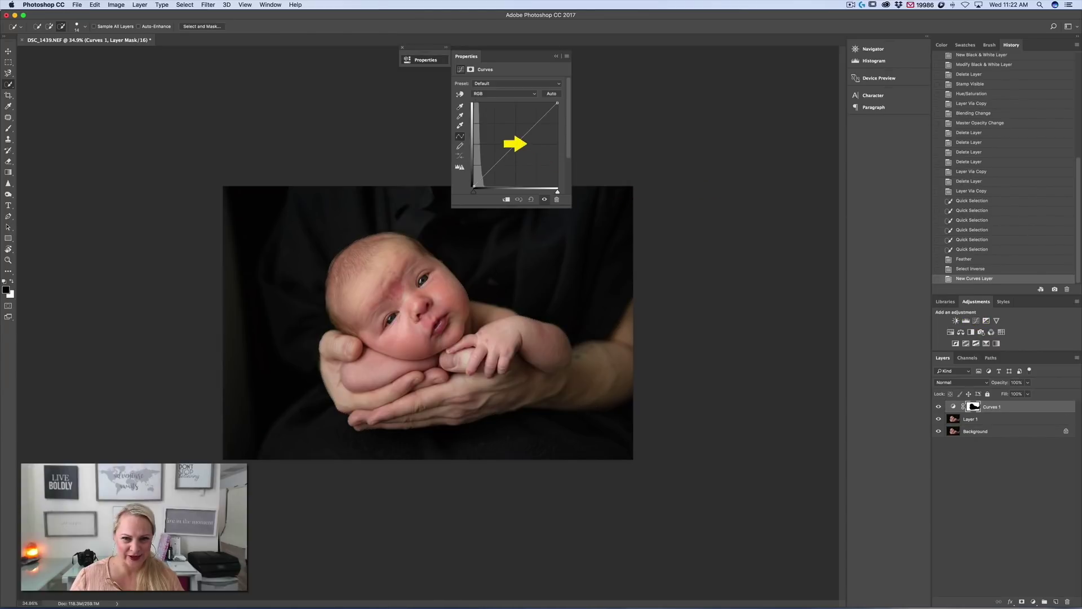
left_click_drag(515, 142, 561, 80)
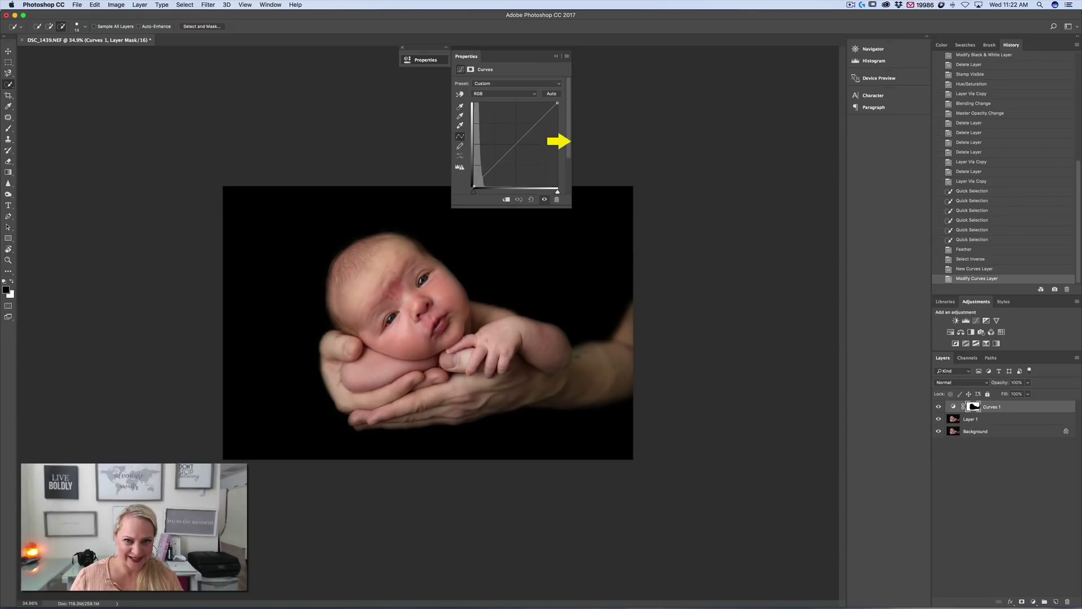
left_click(521, 138)
left_click_drag(521, 139, 552, 175)
left_click(558, 56)
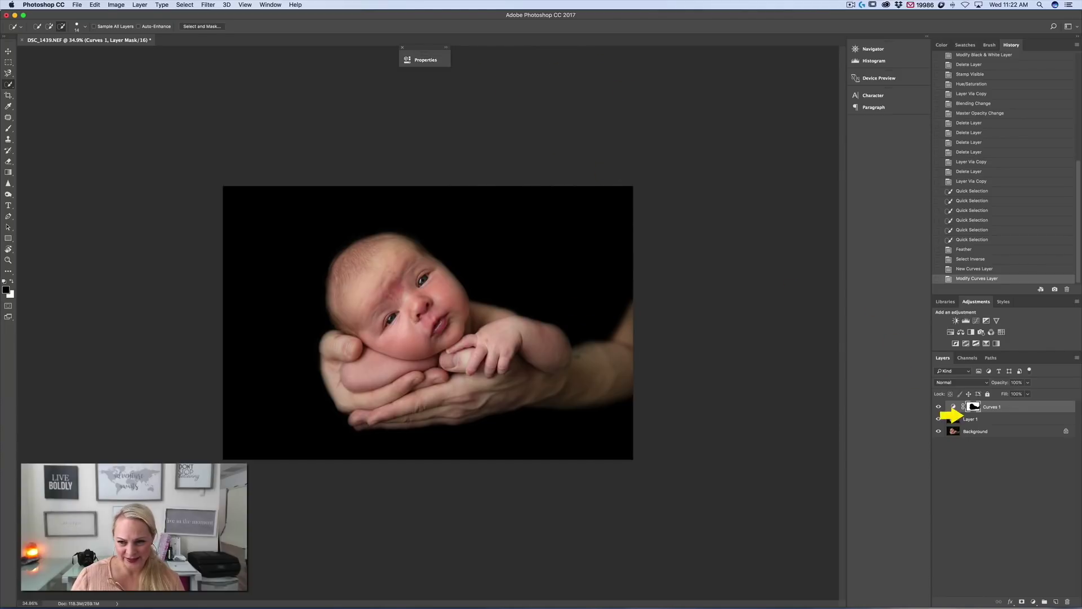
Toggle Curves 1 visibility off and on twice to compare before and after.
left_click(939, 407)
left_click(938, 406)
left_click(939, 406)
left_click(939, 406)
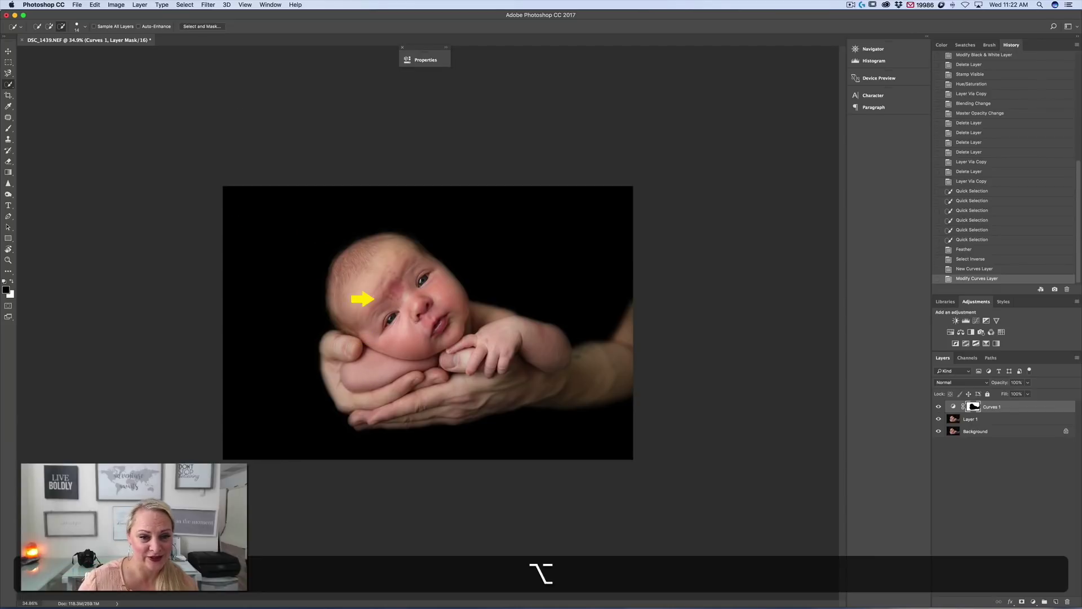
Target the Curves 1 mask and paint a short stroke over the baby's forehead.
scroll(377, 296, "up", 3)
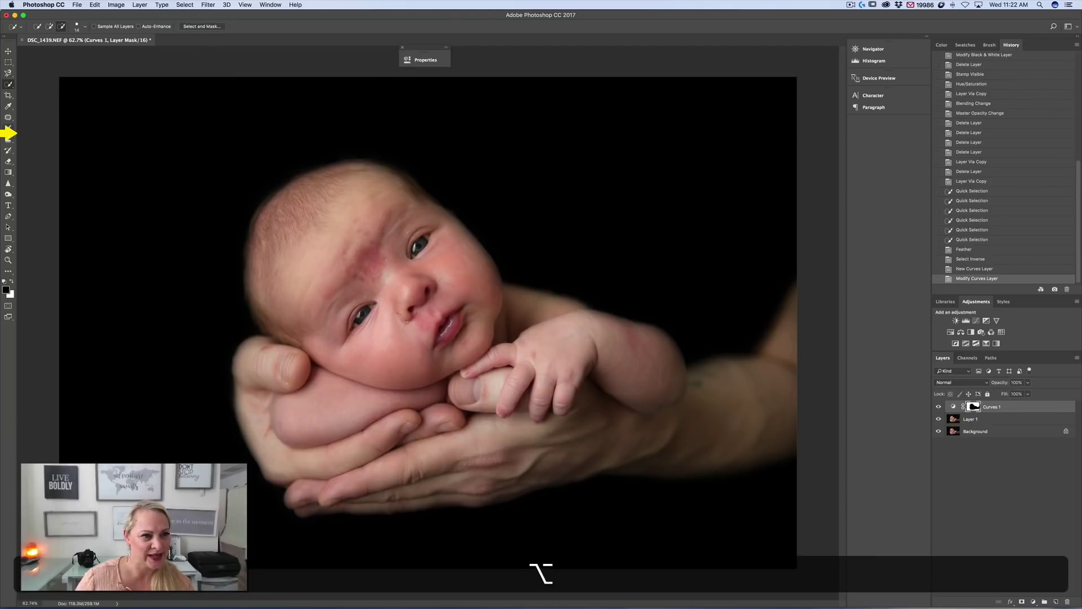
left_click(9, 129)
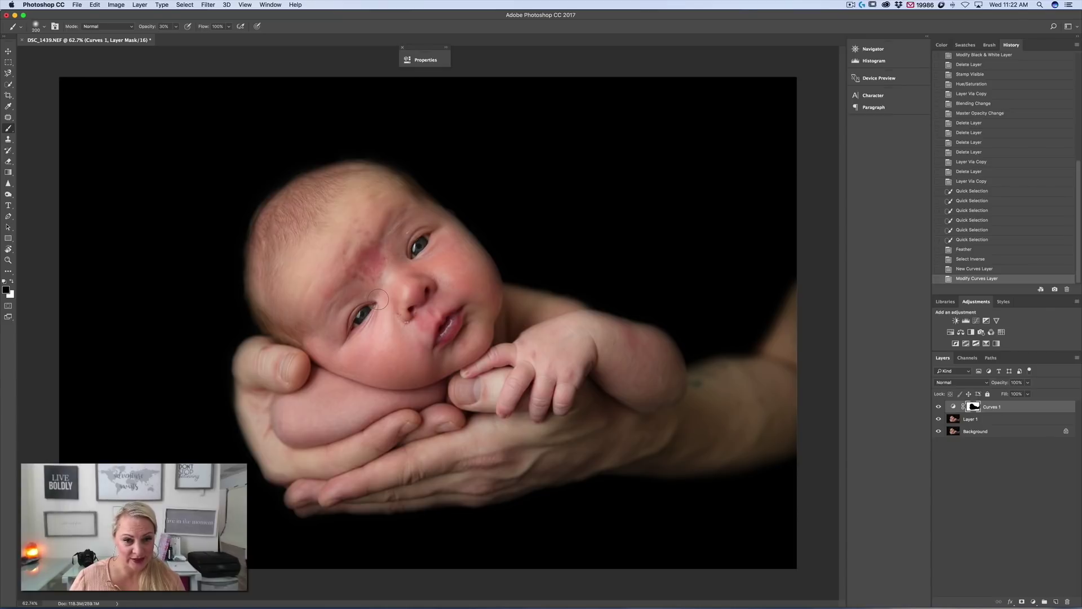
key("x")
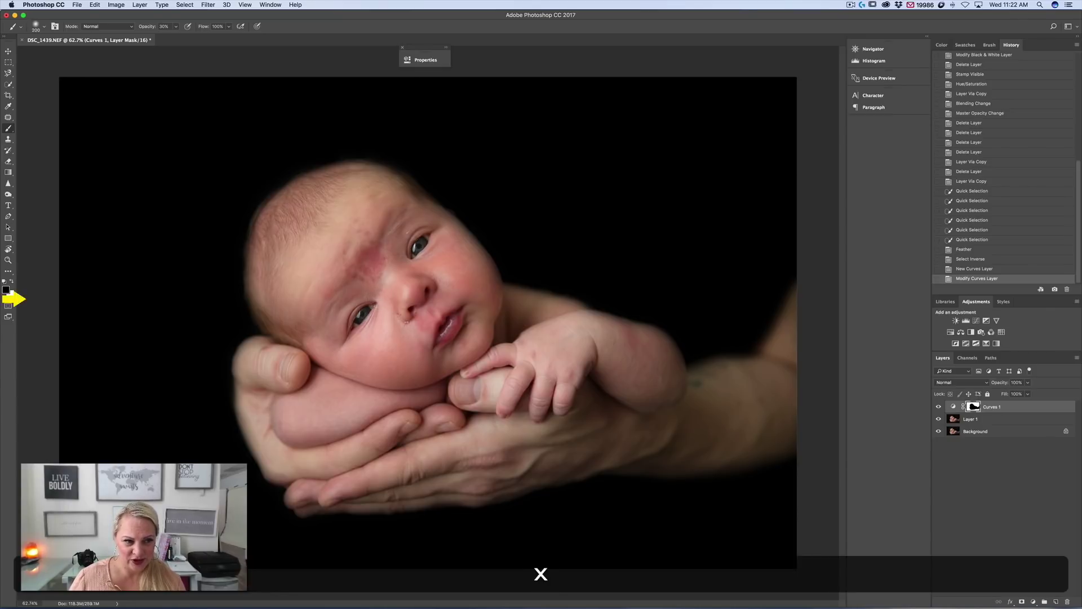
key("x")
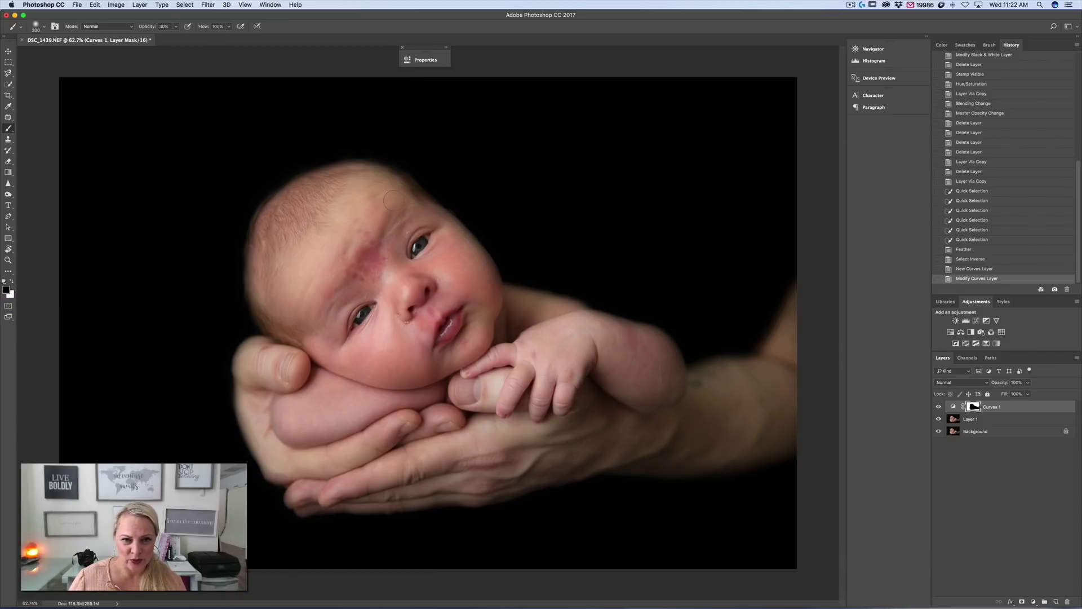
left_click(407, 210)
key("x")
left_click_drag(407, 213, 412, 224)
Paint black on the mask at 30% opacity along the head edge, arm and hand.
key("x")
key("0")
key("3")
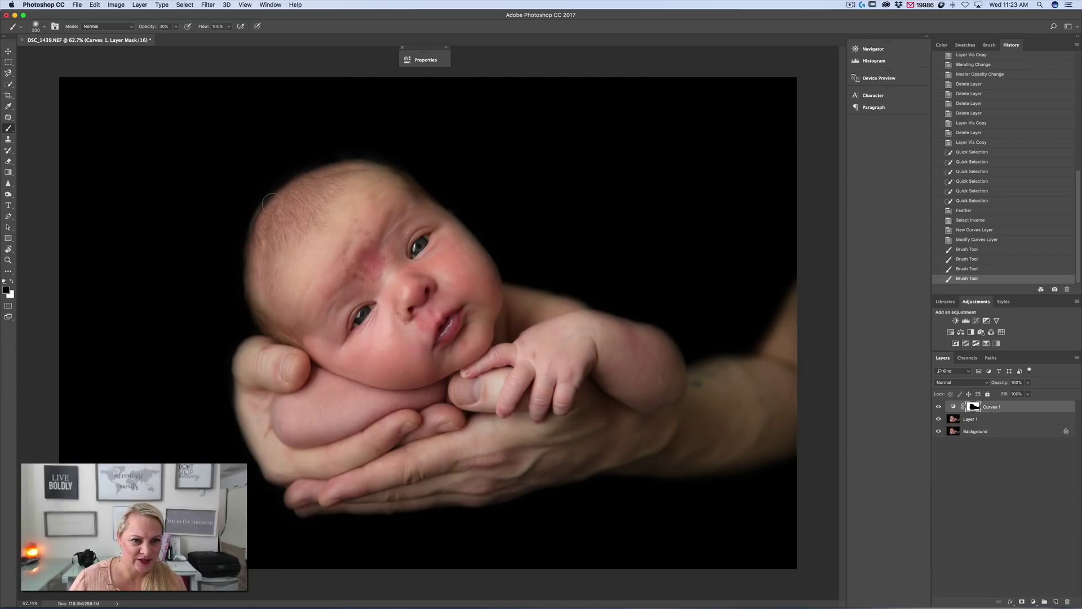
left_click_drag(248, 252, 270, 325)
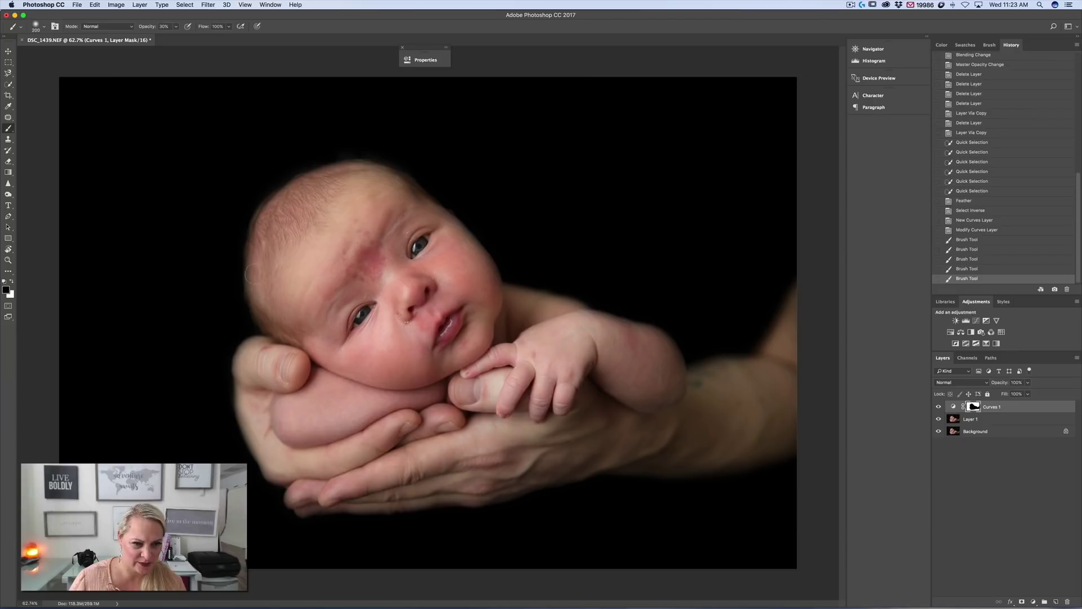
left_click_drag(393, 175, 496, 282)
left_click_drag(495, 282, 524, 316)
left_click_drag(524, 315, 569, 366)
left_click_drag(676, 370, 653, 403)
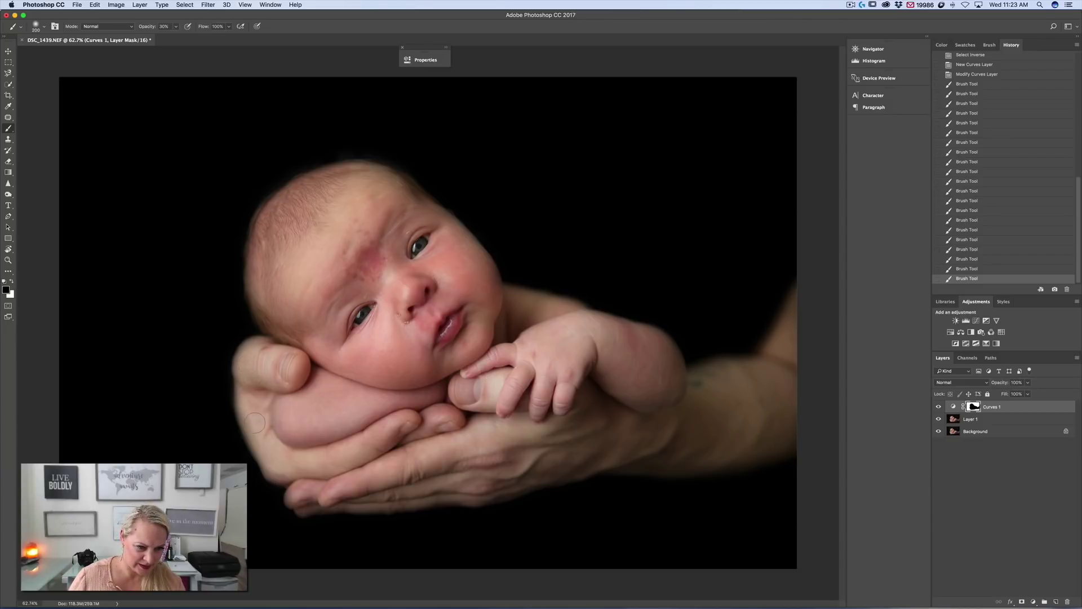
left_click_drag(251, 360, 248, 418)
left_click_drag(329, 512, 290, 498)
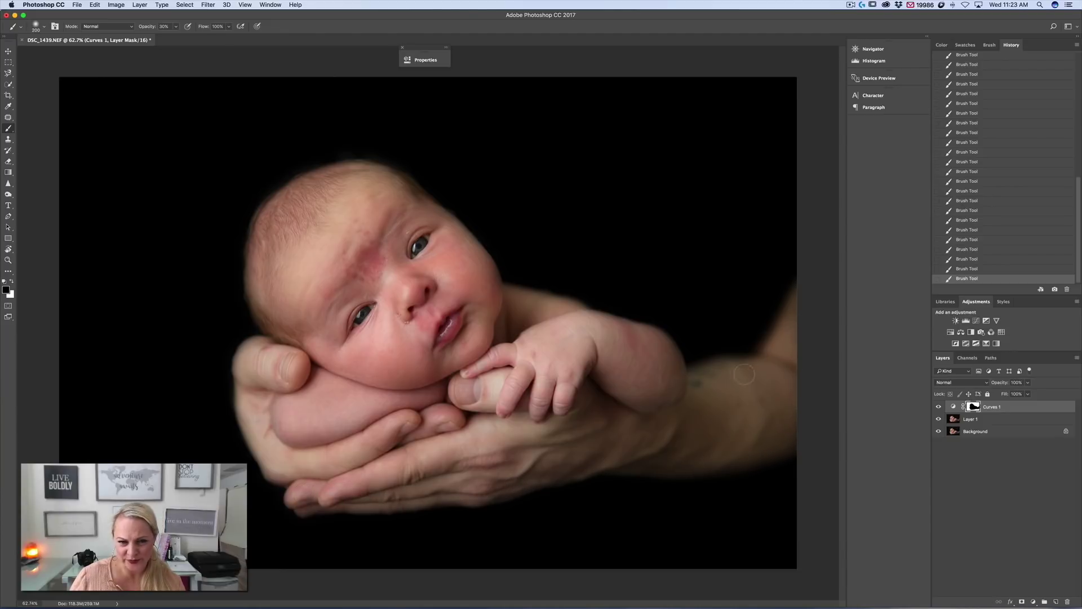
scroll(451, 147, "down", 3)
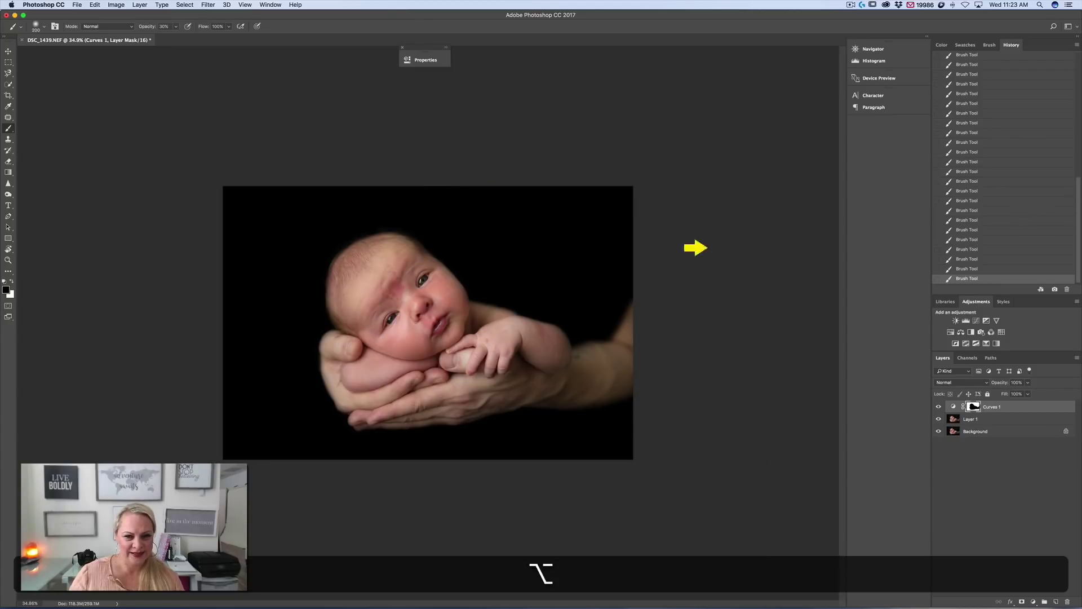
left_click(938, 406)
left_click(939, 406)
left_click(938, 406)
left_click(938, 406)
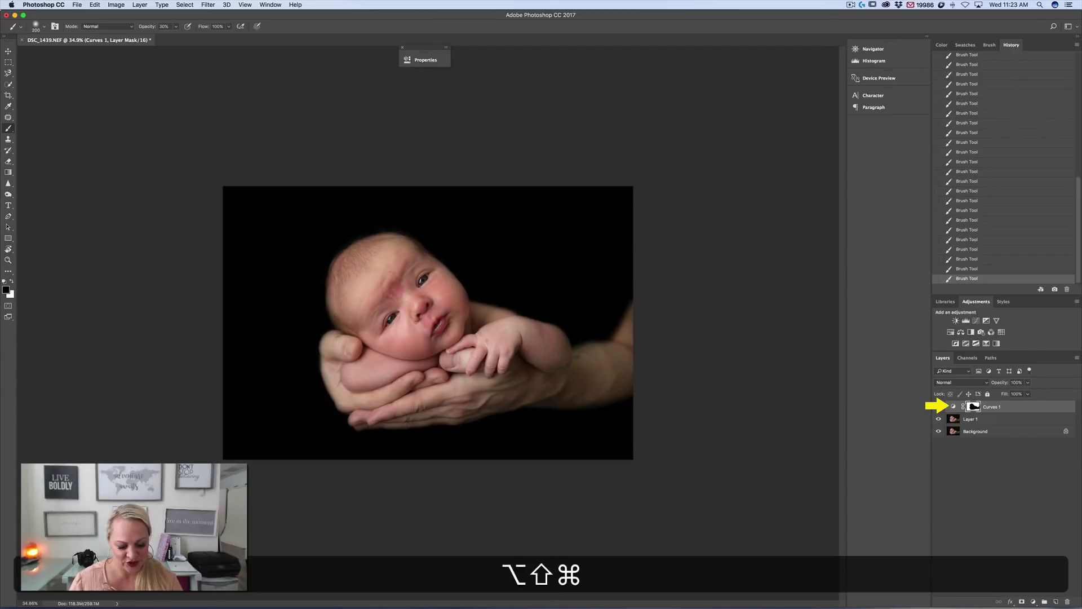
Stamp visible layers into Layer 2 and apply Hue/Saturation with Saturation -100, Lightness -1.
key("alt+shift+super+e")
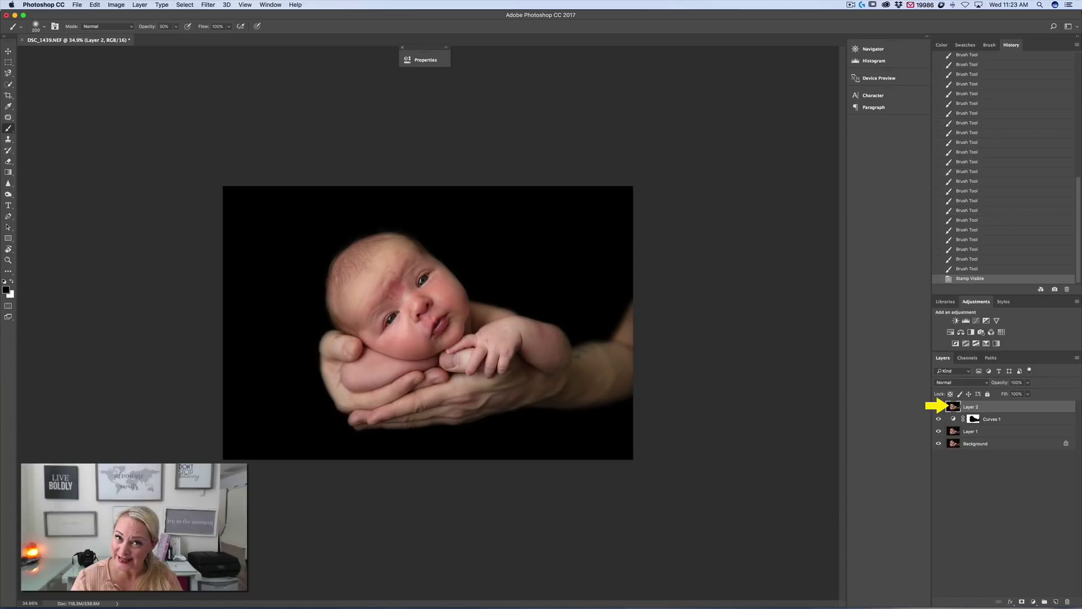
key("super+u")
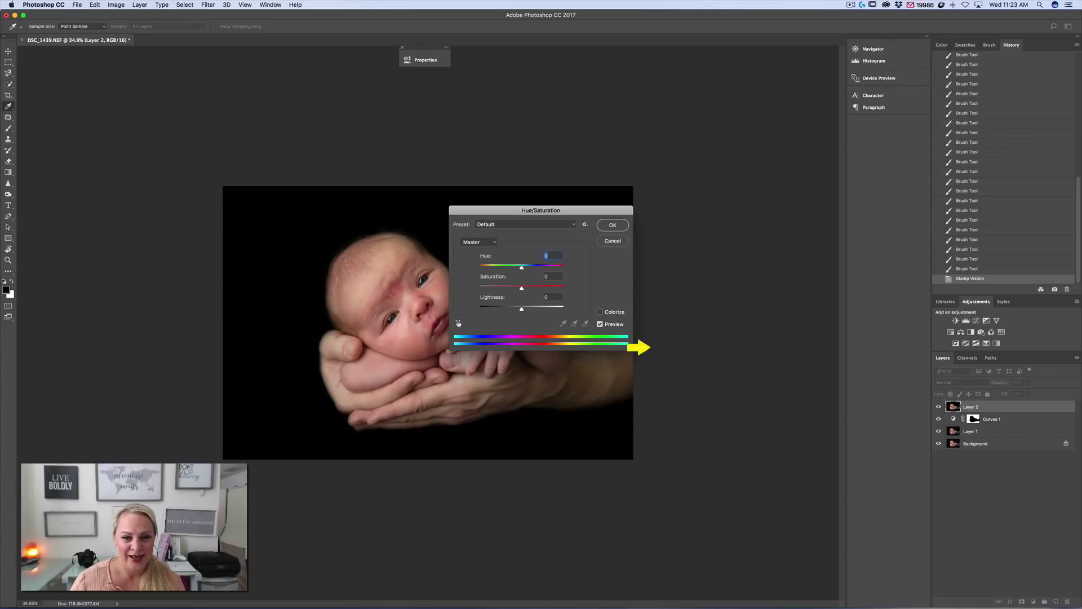
key("Tab")
key("shift+Down")
key("shift+Down")
key("shift+Down")
key("shift+Down")
key("shift+Down")
key("shift+Down")
key("shift+Down")
key("shift+Down")
key("shift+Down")
key("shift+Down")
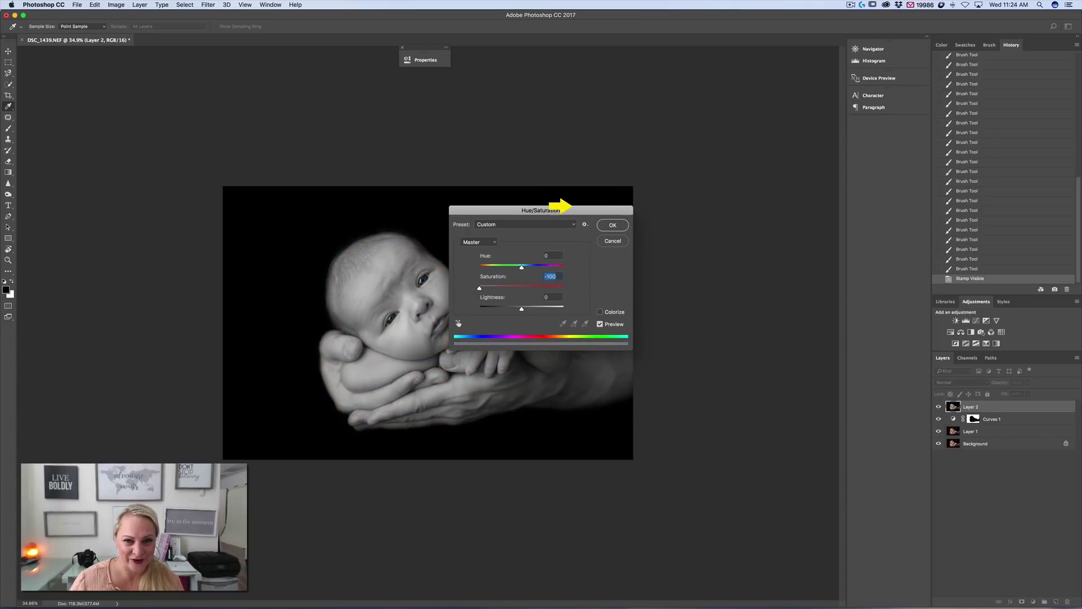
left_click_drag(578, 209, 696, 134)
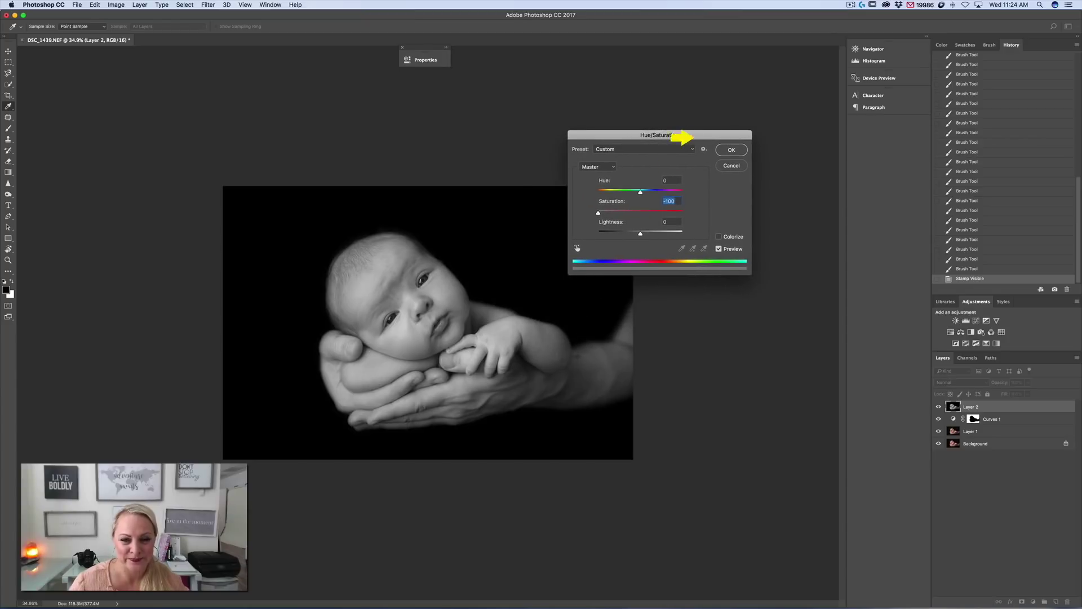
key("Tab")
key("shift+Up")
key("Up")
key("Up")
key("Up")
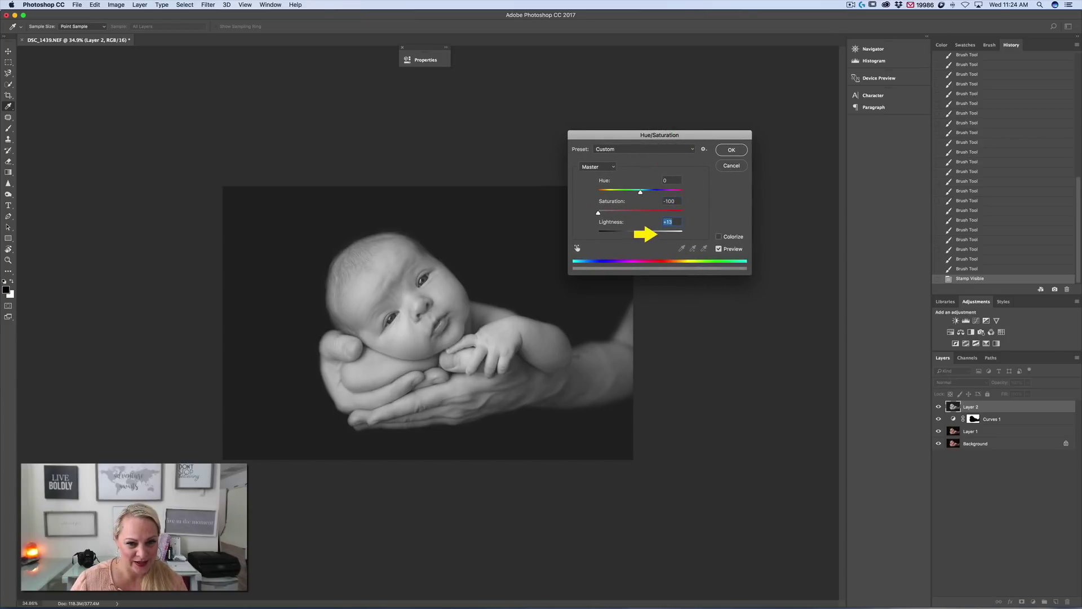
key("shift+Down")
key("Down")
key("Down")
key("Down")
key("Down")
key("Down")
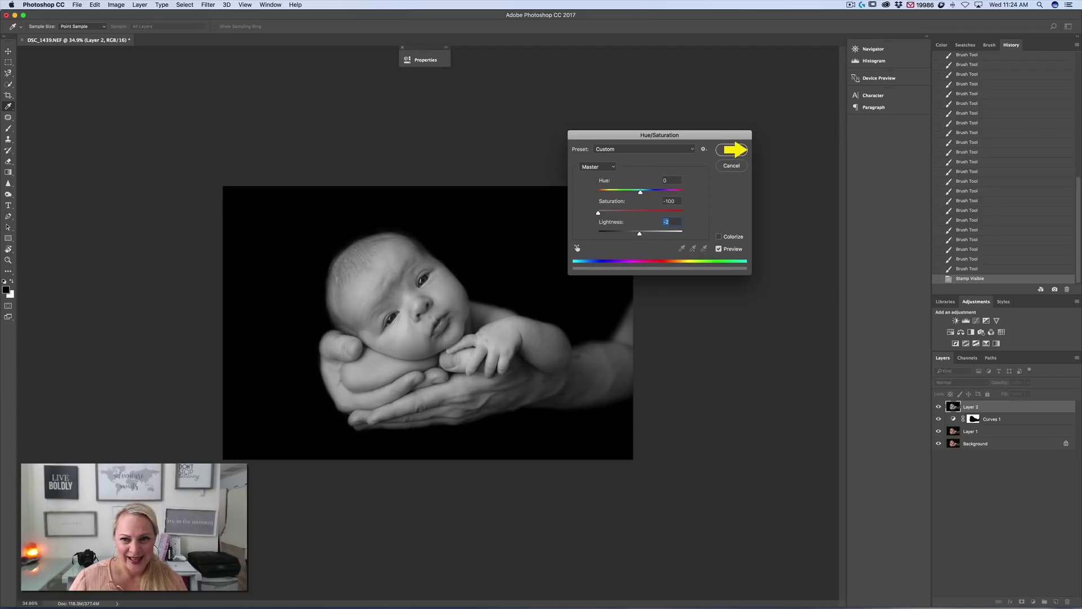
key("Return")
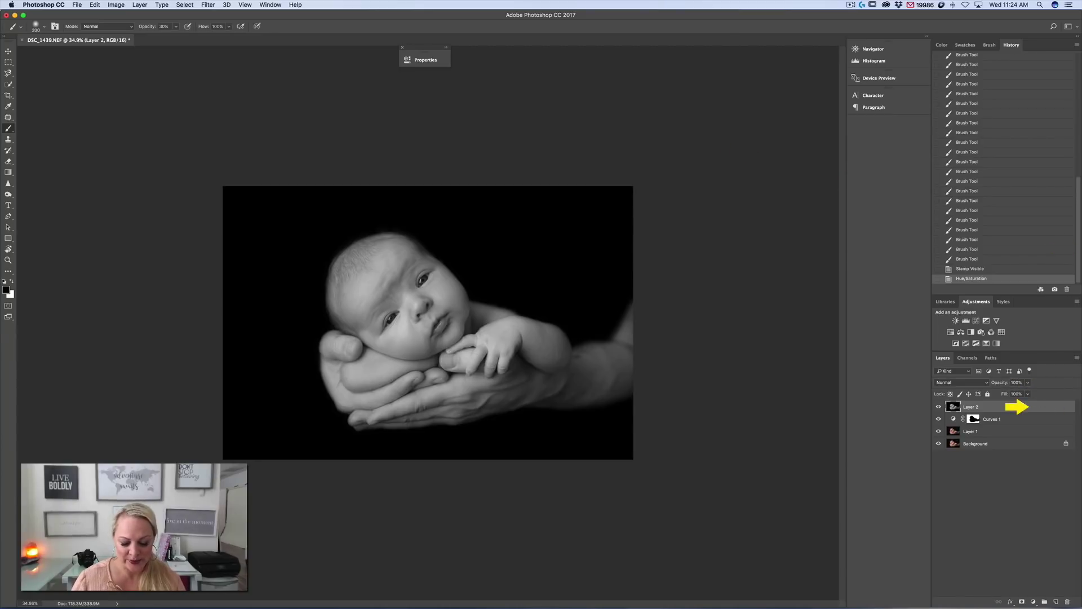
Duplicate Layer 2 and set the copy to Soft Light blending at about 61% opacity.
key("super")
key("super+j")
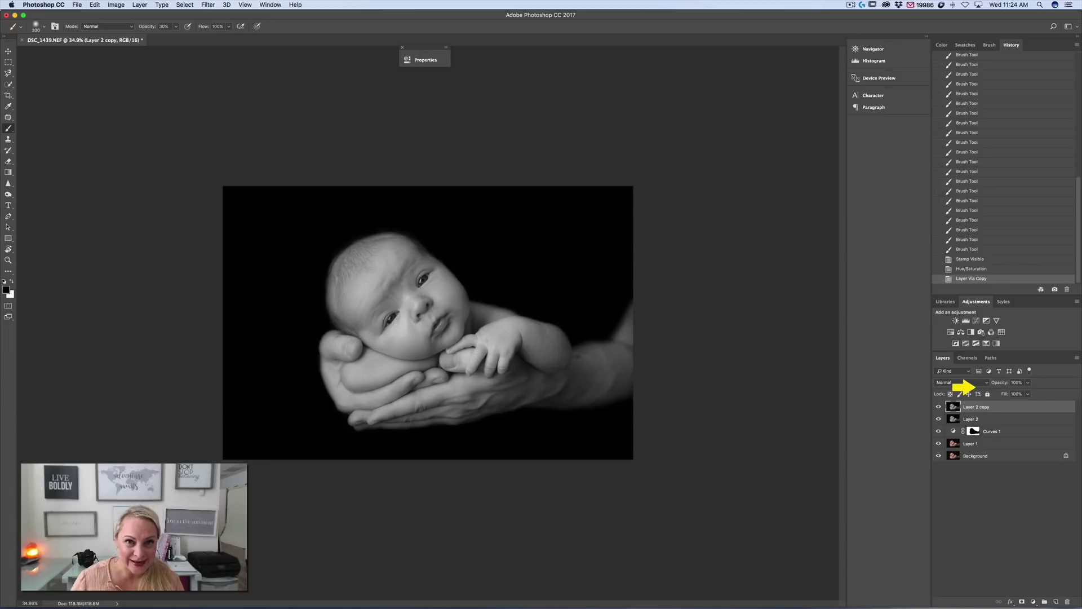
left_click(973, 383)
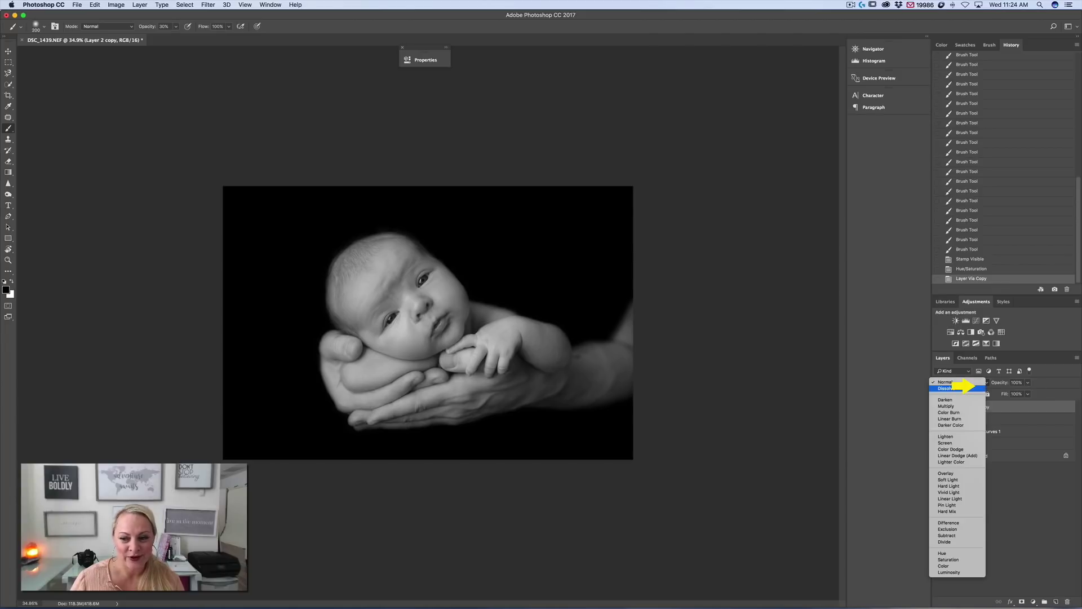
left_click(961, 480)
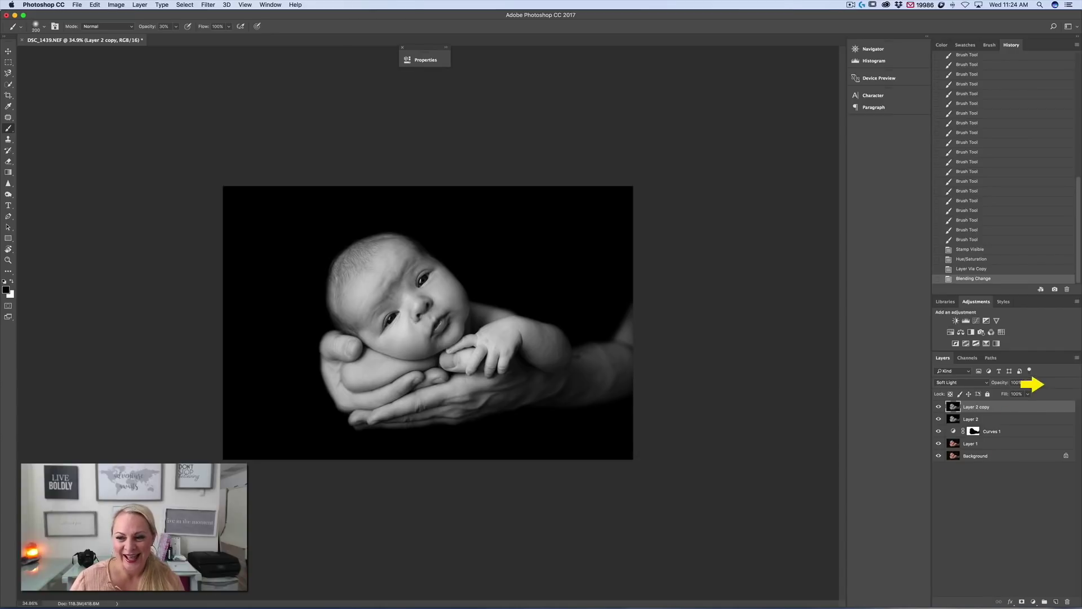
left_click(1028, 383)
mouse_move(1023, 388)
left_mouse_down()
mouse_move(992, 394)
mouse_move(1026, 391)
left_mouse_up()
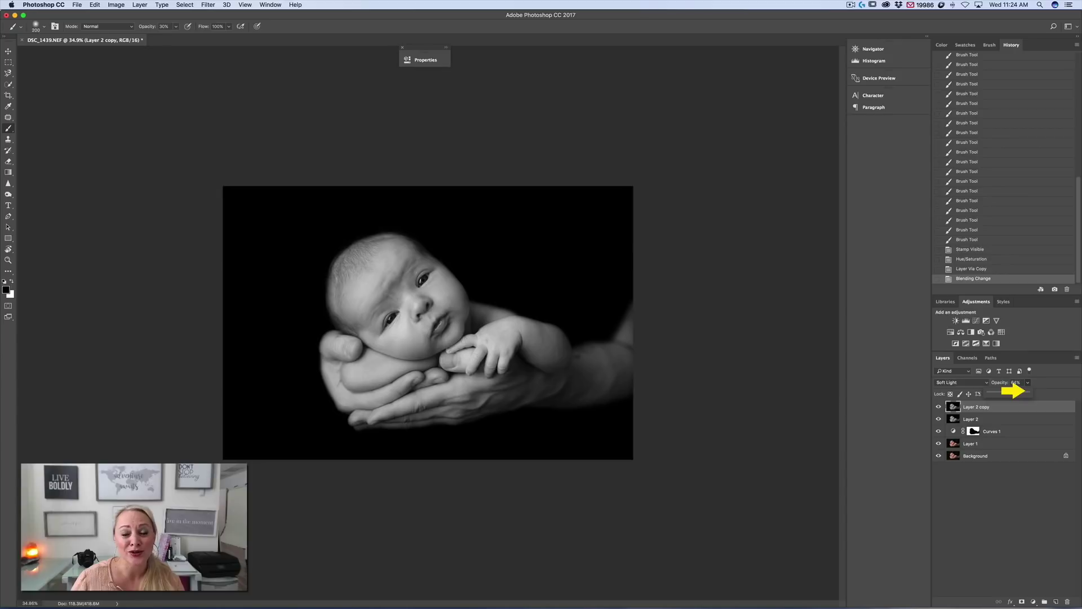
left_click_drag(1025, 391, 1021, 392)
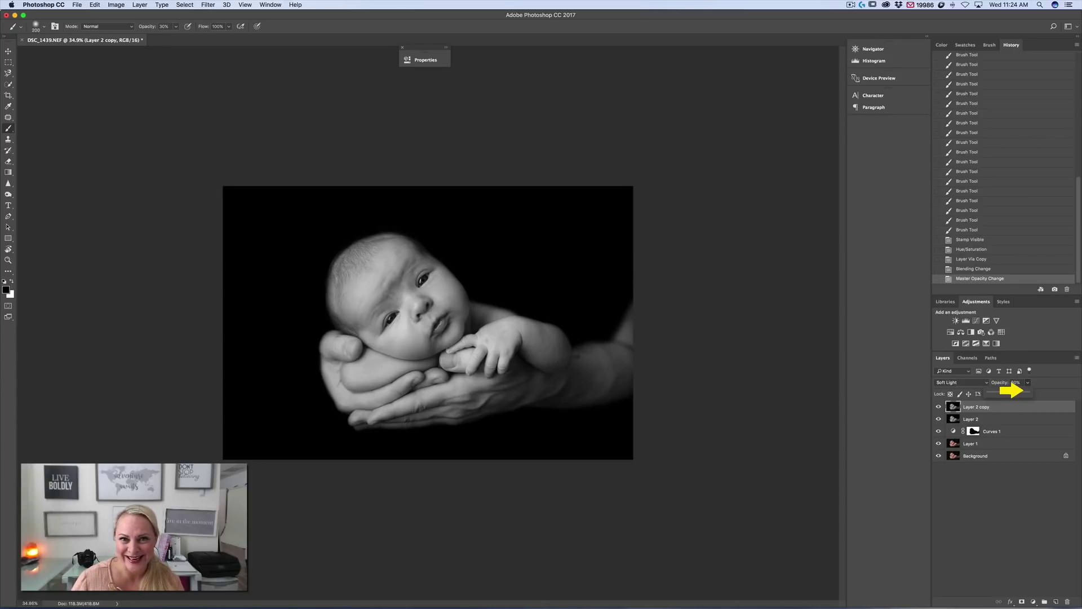